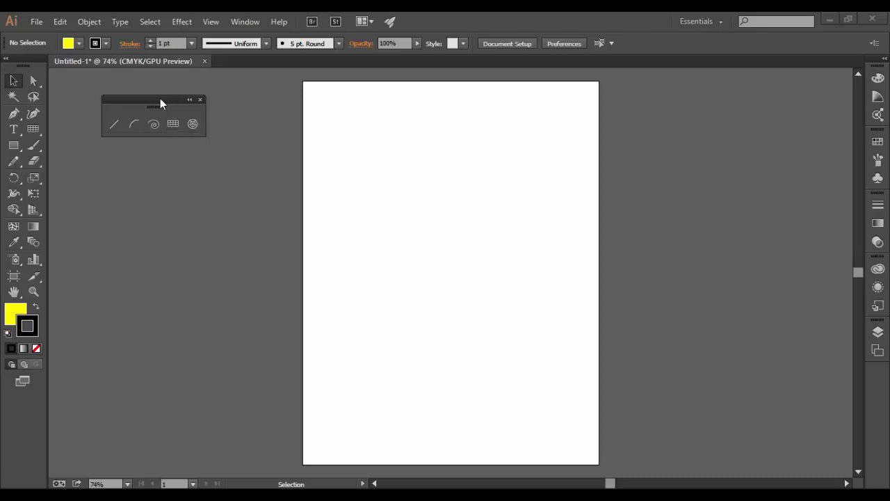
Detach the Line Segment tool group into a floating panel next to the toolbar.
{"action": "left_click_drag", "start_coordinate": [160, 98], "coordinate": [178, 100]}
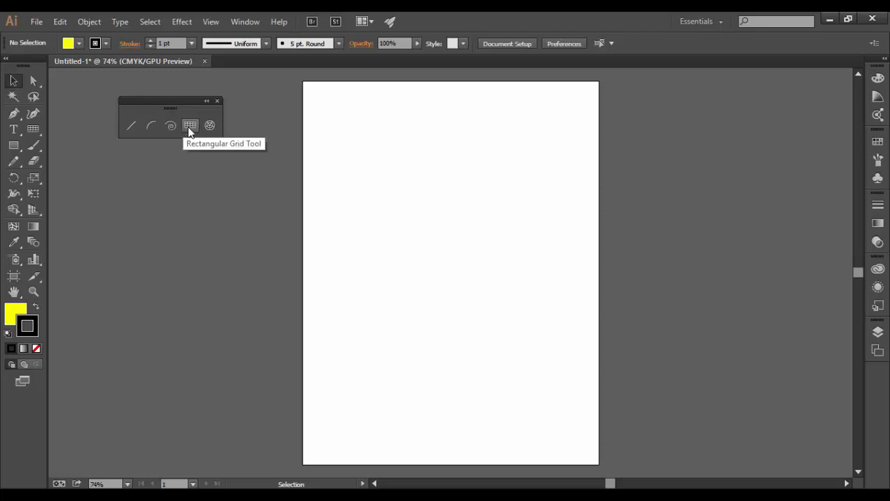
{"action": "left_click", "coordinate": [32, 129]}
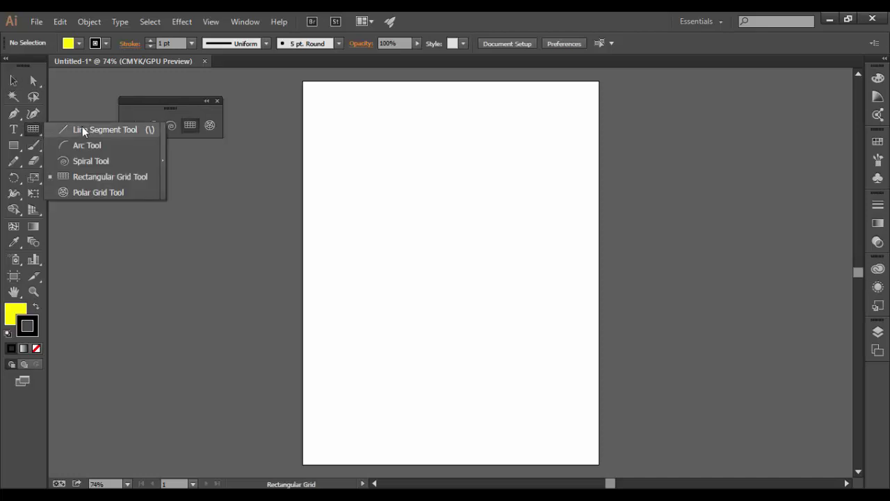
{"action": "left_click", "coordinate": [82, 129]}
{"action": "left_click", "coordinate": [33, 131]}
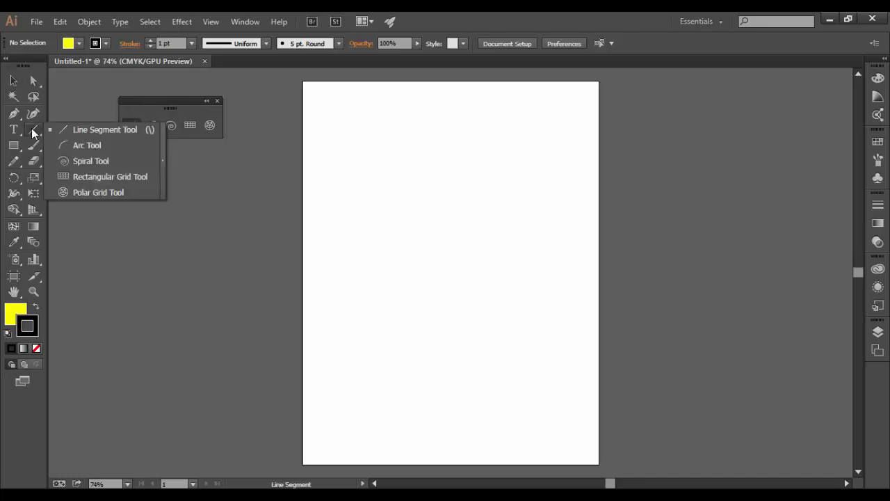
{"action": "left_click", "coordinate": [162, 161]}
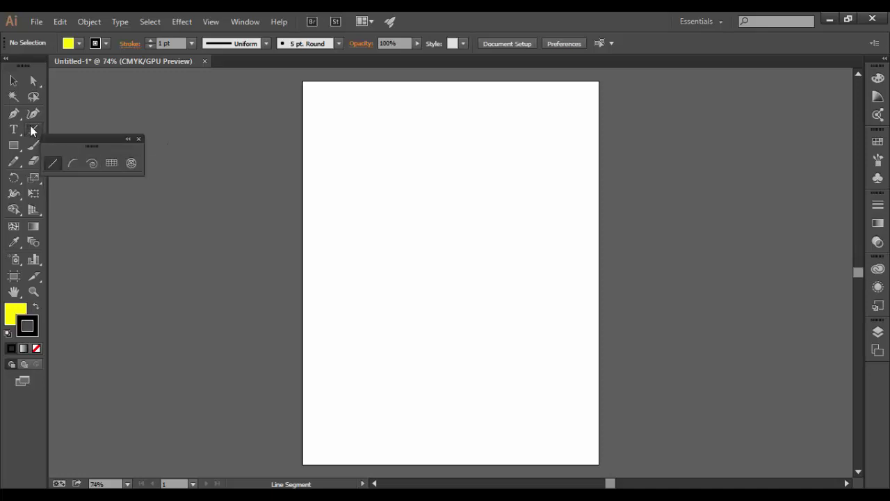
{"action": "left_click", "coordinate": [32, 131]}
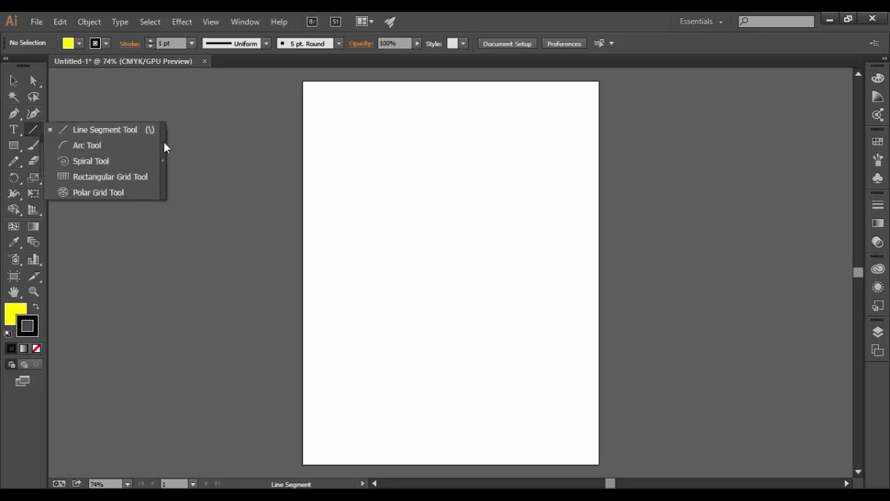
{"action": "left_click", "coordinate": [164, 160]}
With the Rectangular Grid tool, try a tall grid and then a wide grid, undoing each.
{"action": "left_click_drag", "start_coordinate": [94, 137], "coordinate": [159, 93]}
{"action": "left_click", "coordinate": [171, 119]}
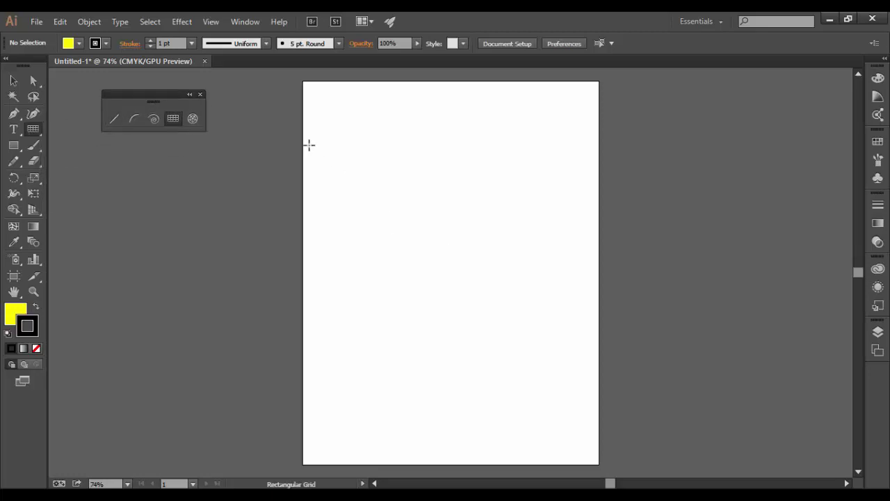
{"action": "left_click_drag", "start_coordinate": [313, 126], "coordinate": [404, 443]}
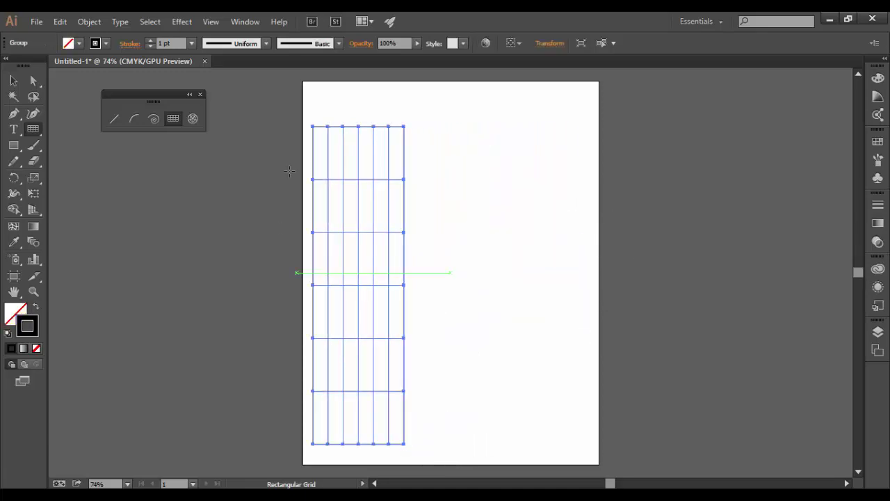
{"action": "key", "text": "ctrl+z"}
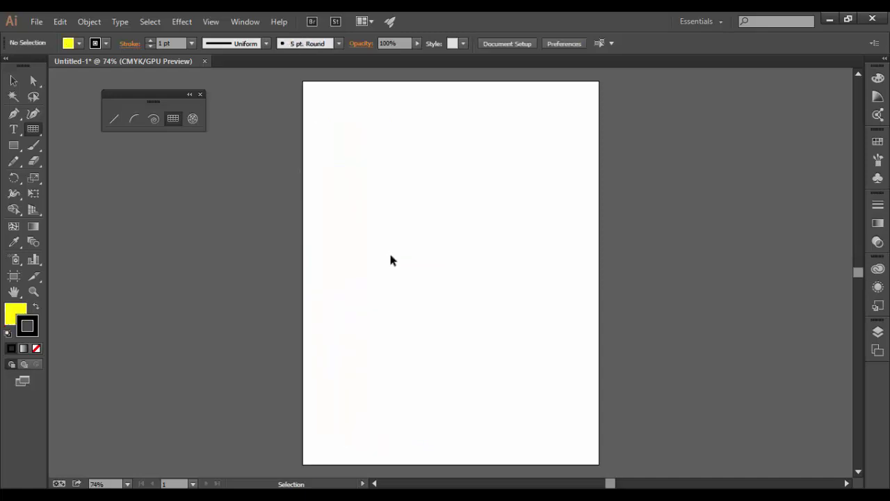
{"action": "left_click_drag", "start_coordinate": [340, 172], "coordinate": [608, 210]}
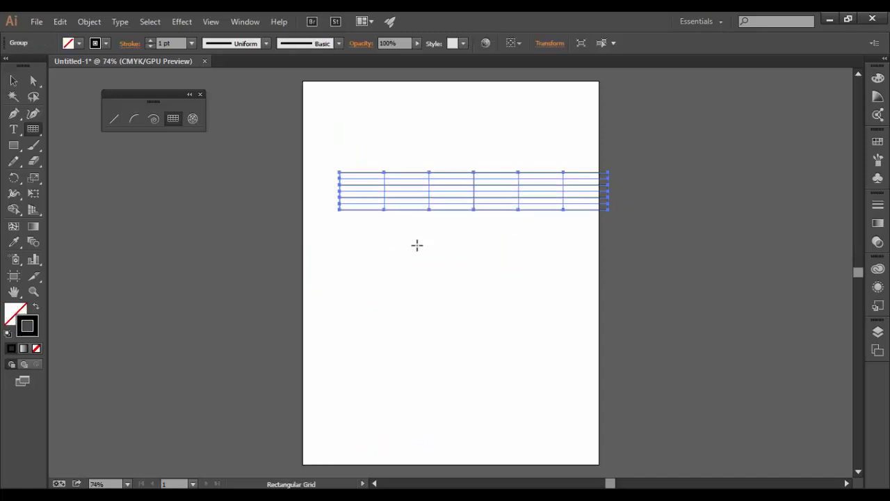
{"action": "key", "text": "ctrl+z"}
Drag out a roughly square grid, adjusting it to 7 rows by 8 columns with the arrow keys.
{"action": "left_click_drag", "start_coordinate": [328, 150], "coordinate": [502, 325]}
{"action": "key", "text": "Up"}
{"action": "key", "text": "Up"}
{"action": "key", "text": "Up"}
{"action": "key", "text": "Up"}
{"action": "key", "text": "Up"}
{"action": "key", "text": "Up"}
{"action": "key", "text": "Up"}
{"action": "key", "text": "Up"}
{"action": "key", "text": "Up"}
{"action": "key", "text": "Up"}
{"action": "key", "text": "Down"}
{"action": "key", "text": "Down"}
{"action": "key", "text": "Down"}
{"action": "key", "text": "Down"}
{"action": "key", "text": "Down"}
{"action": "key", "text": "Down"}
{"action": "key", "text": "Down"}
{"action": "key", "text": "Down"}
{"action": "key", "text": "Down"}
{"action": "key", "text": "Right"}
{"action": "key", "text": "Right"}
{"action": "key", "text": "Right"}
{"action": "key", "text": "Right"}
{"action": "key", "text": "Right"}
{"action": "key", "text": "Right"}
{"action": "key", "text": "Right"}
{"action": "key", "text": "Right"}
{"action": "key", "text": "Right"}
{"action": "key", "text": "Right"}
{"action": "key", "text": "Right"}
{"action": "key", "text": "Left"}
{"action": "key", "text": "Left"}
{"action": "key", "text": "Left"}
{"action": "key", "text": "Left"}
{"action": "key", "text": "Left"}
{"action": "key", "text": "Left"}
{"action": "key", "text": "Left"}
{"action": "key", "text": "Left"}
{"action": "key", "text": "Left"}
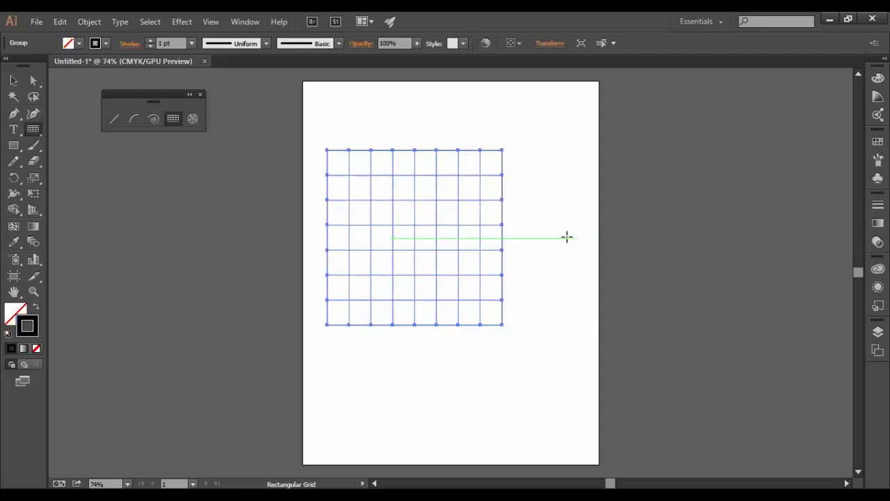
Create a grid with 5 horizontal and 5 vertical dividers, then marquee-select both grids.
{"action": "left_click", "coordinate": [567, 237]}
{"action": "left_click_drag", "start_coordinate": [415, 89], "coordinate": [560, 94]}
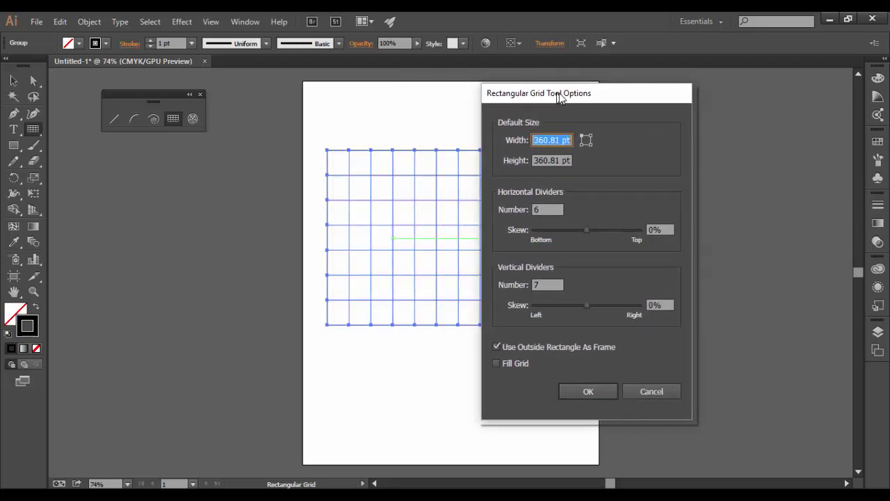
{"action": "double_click", "coordinate": [560, 211]}
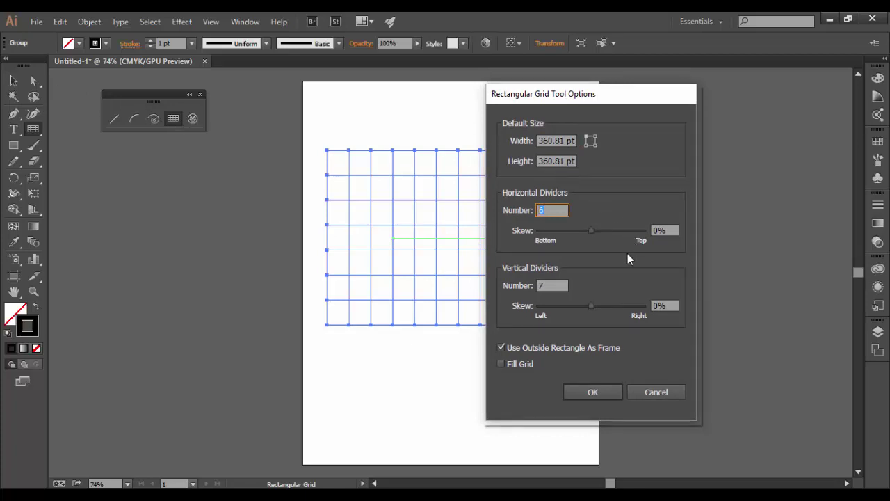
{"action": "type", "text": "5"}
{"action": "double_click", "coordinate": [546, 286]}
{"action": "type", "text": "5"}
{"action": "left_click", "coordinate": [618, 395]}
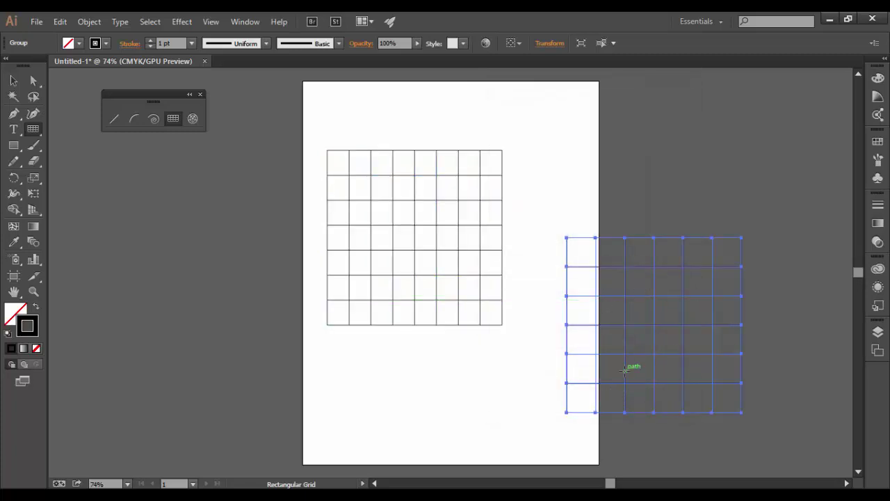
{"action": "left_click", "coordinate": [13, 81]}
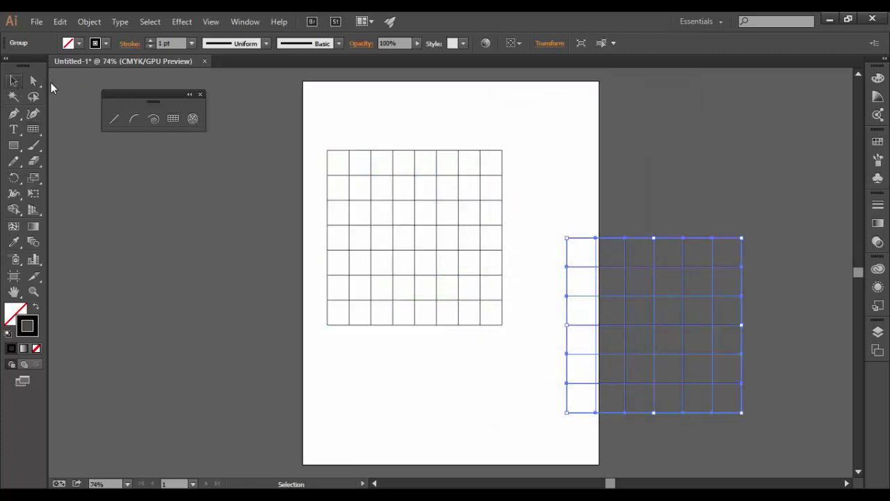
{"action": "left_click_drag", "start_coordinate": [355, 125], "coordinate": [674, 410]}
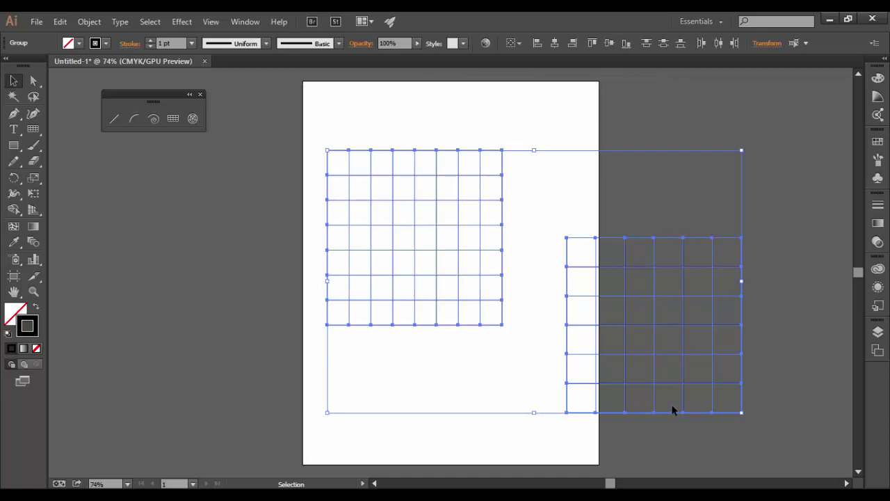
Delete both grids and drag out one new square 6-by-6 grid.
{"action": "key", "text": "Delete"}
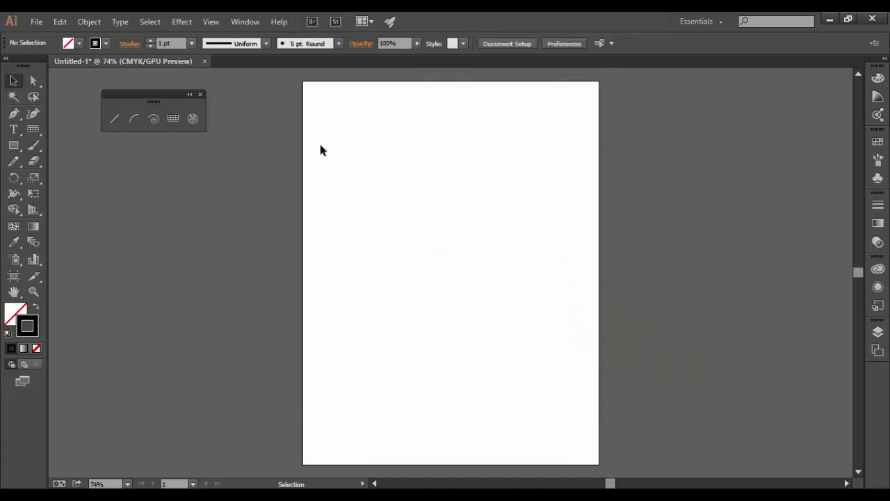
{"action": "left_click", "coordinate": [171, 119]}
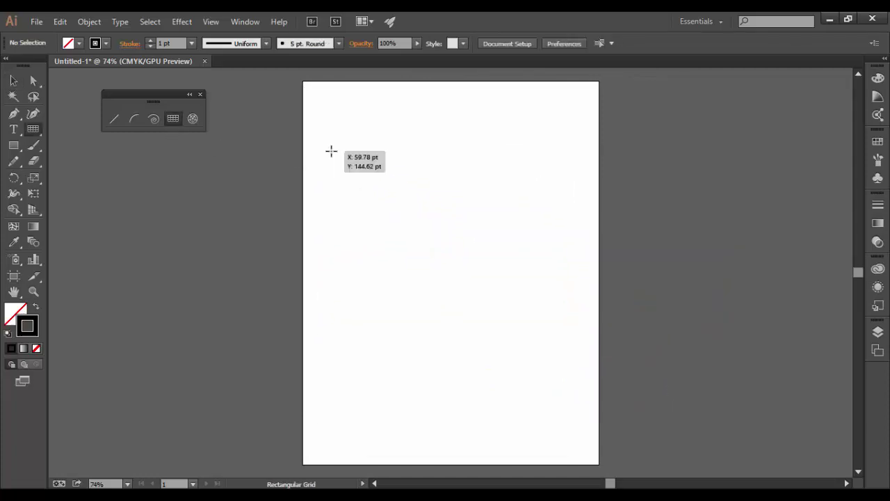
{"action": "left_click_drag", "start_coordinate": [331, 151], "coordinate": [571, 367]}
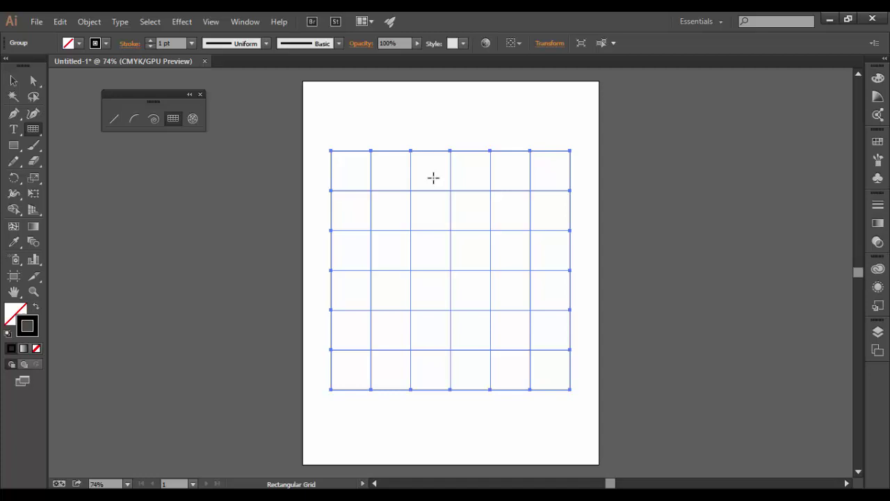
Convert the selected grid into guides with View > Guides > Make Guides.
{"action": "left_click", "coordinate": [250, 23]}
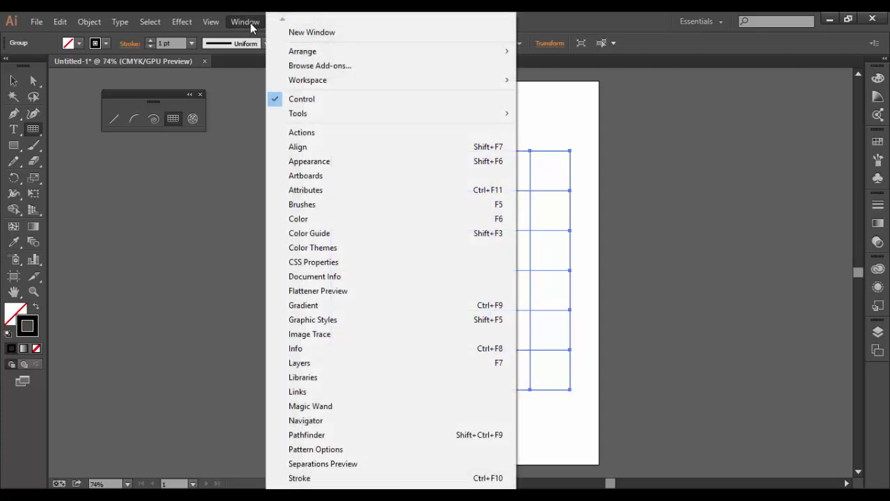
{"action": "mouse_move", "coordinate": [213, 24]}
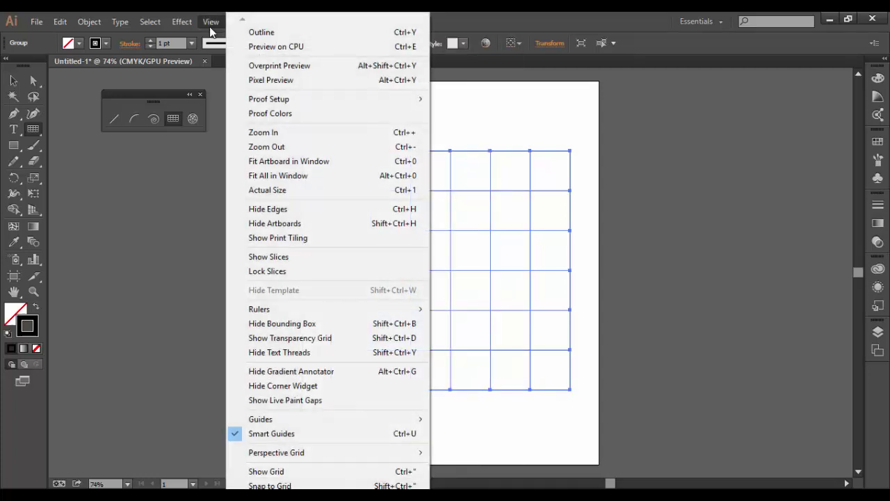
{"action": "mouse_move", "coordinate": [278, 419]}
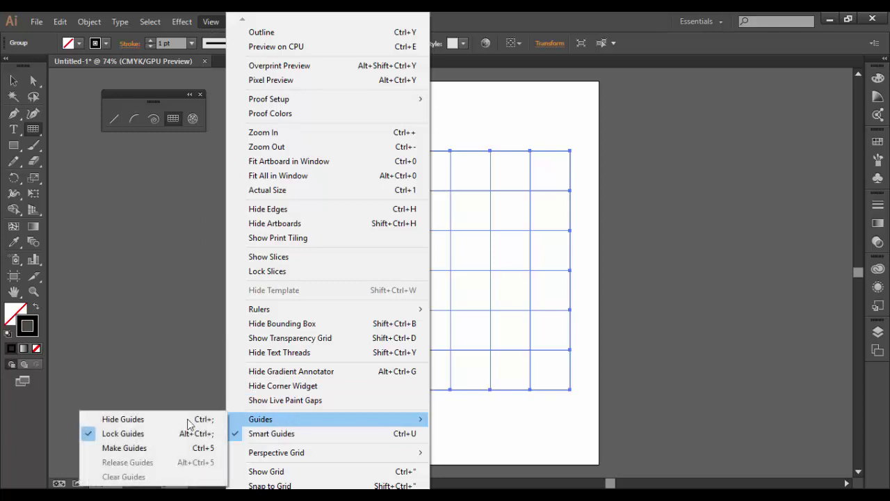
{"action": "left_click", "coordinate": [125, 448]}
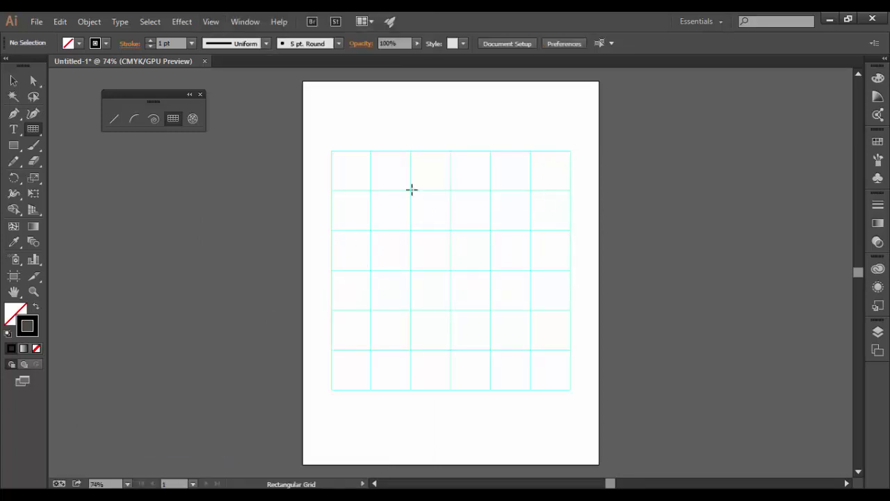
Draw a square snapped to the second-row, second-column guide cell and give it a red fill.
{"action": "left_click", "coordinate": [13, 146]}
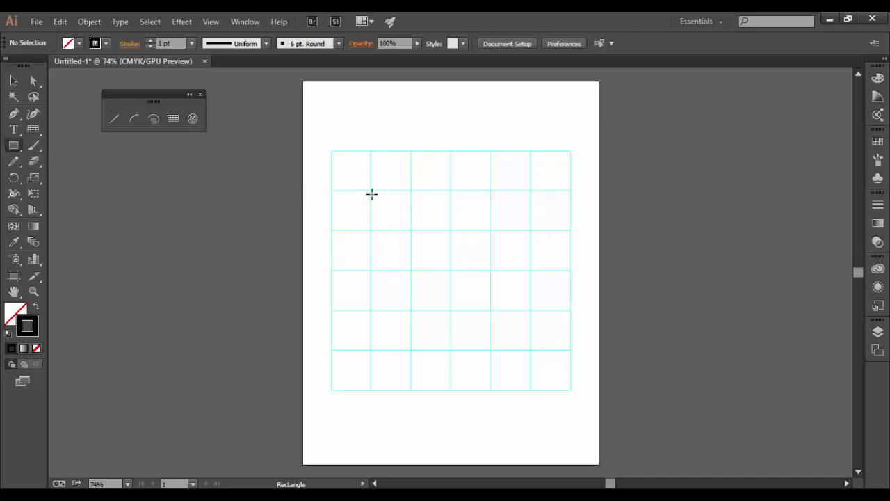
{"action": "left_click_drag", "start_coordinate": [371, 190], "coordinate": [411, 230]}
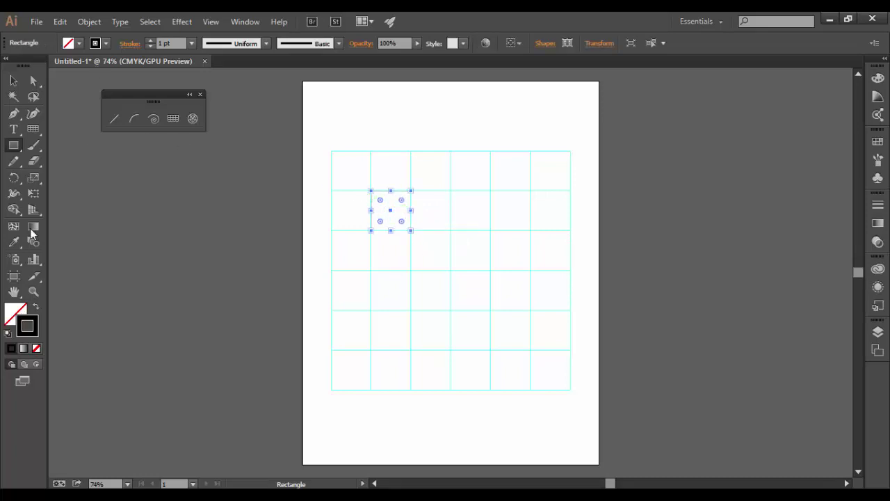
{"action": "left_click", "coordinate": [78, 43]}
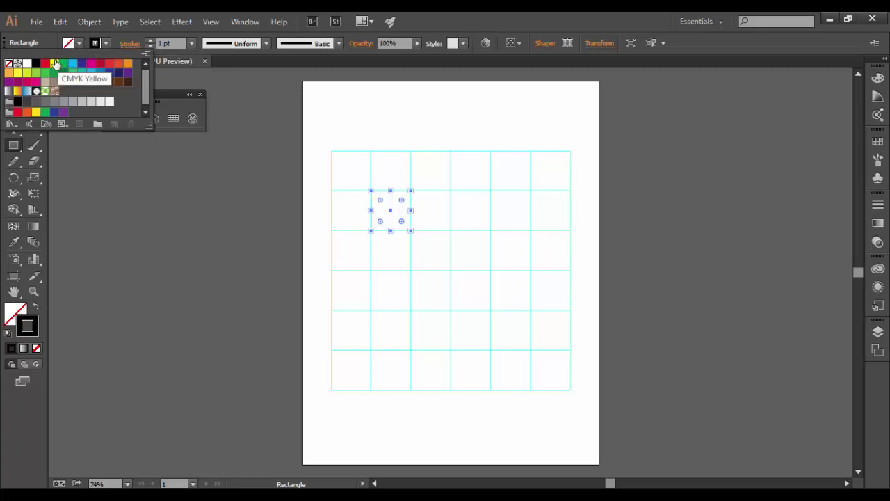
{"action": "left_click", "coordinate": [72, 64]}
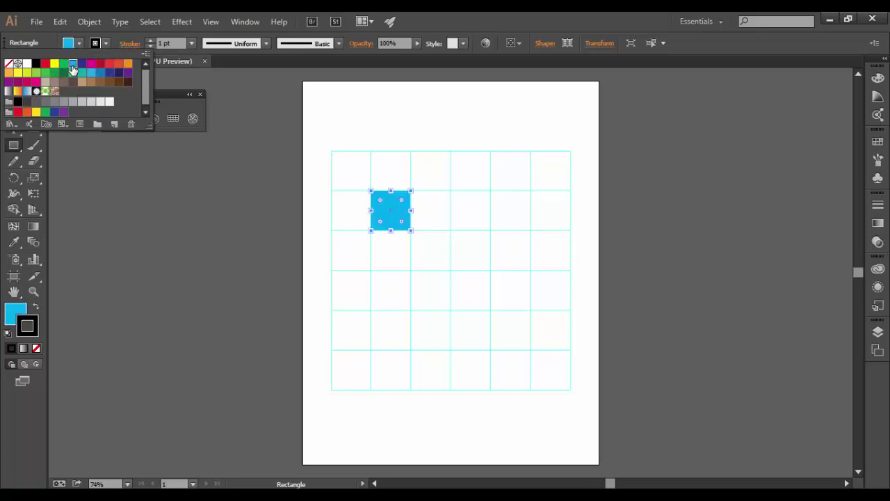
{"action": "left_click", "coordinate": [109, 64]}
{"action": "left_click", "coordinate": [349, 57]}
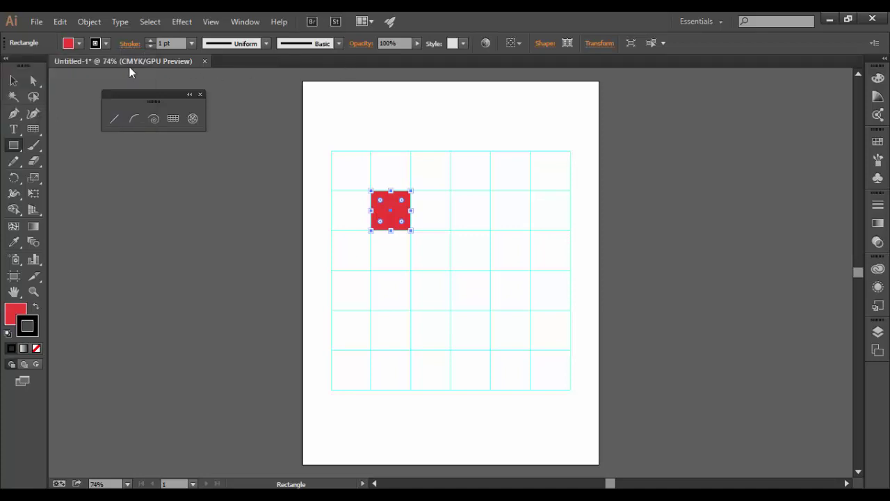
Alt-drag copies of the red square two cells right each time, into columns four and six.
{"action": "left_click", "coordinate": [13, 80]}
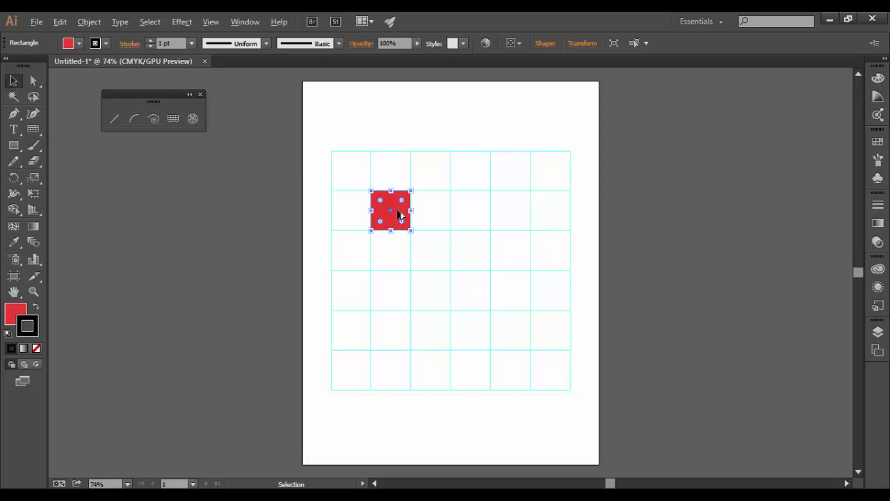
{"action": "left_click_drag", "start_coordinate": [400, 216], "coordinate": [479, 213]}
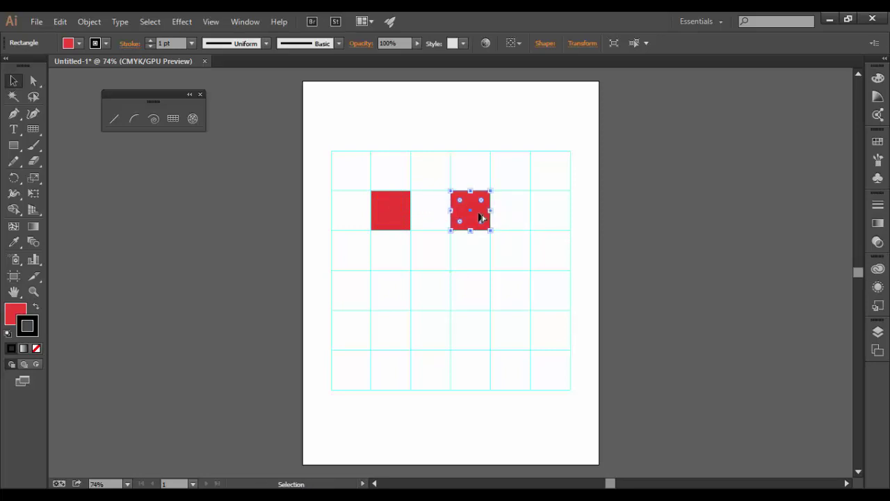
{"action": "left_click", "coordinate": [481, 219], "text": "shift"}
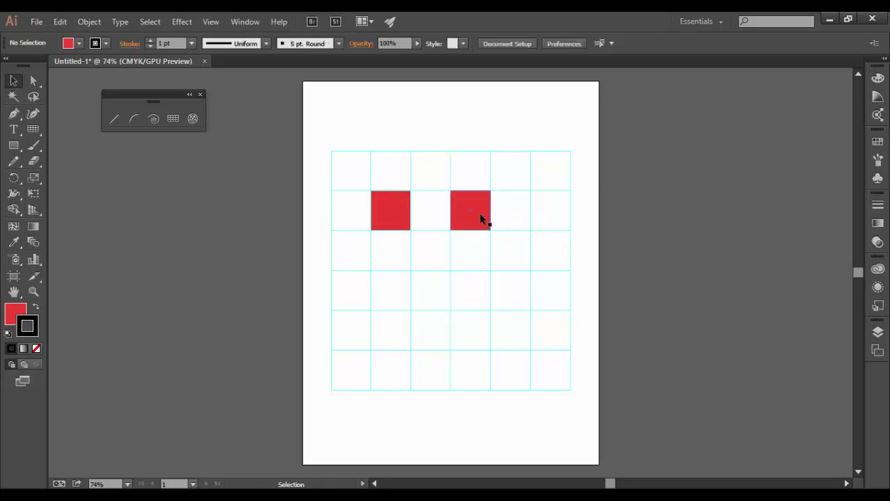
{"action": "left_click_drag", "start_coordinate": [479, 213], "coordinate": [560, 218]}
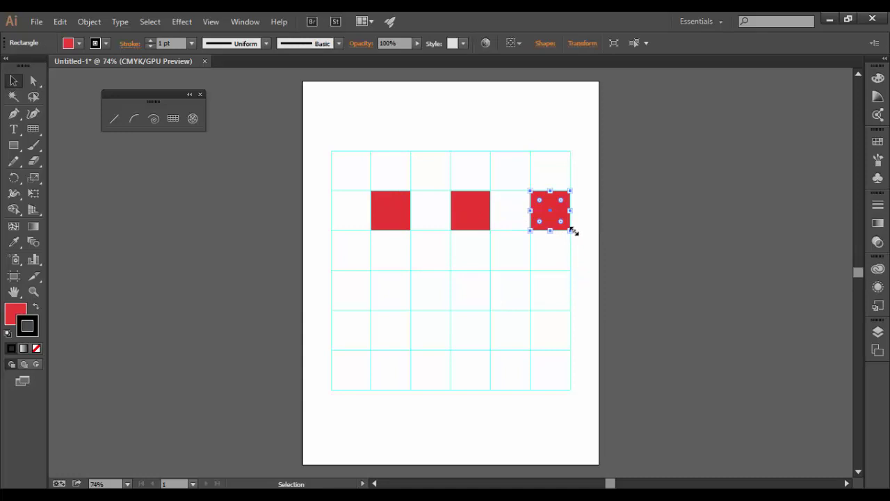
Select the left red square and use Select Similar Objects to select all three.
{"action": "left_click", "coordinate": [473, 207], "text": "shift"}
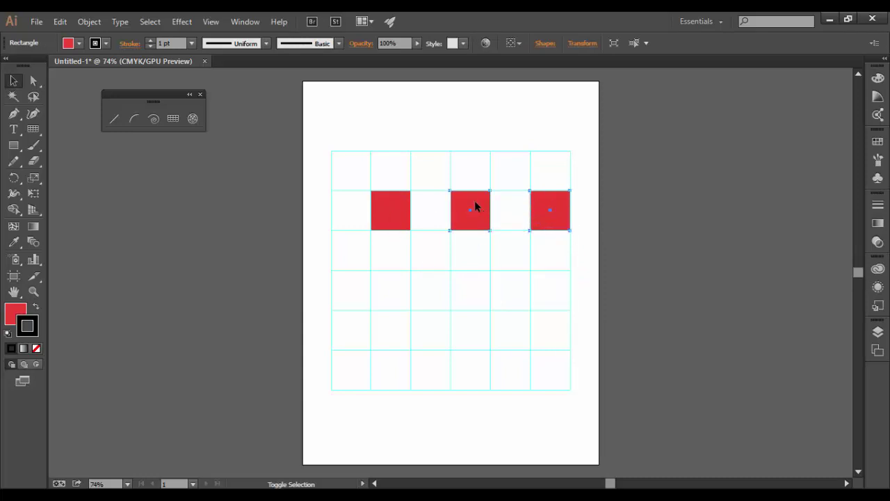
{"action": "left_click", "coordinate": [395, 205], "text": "shift"}
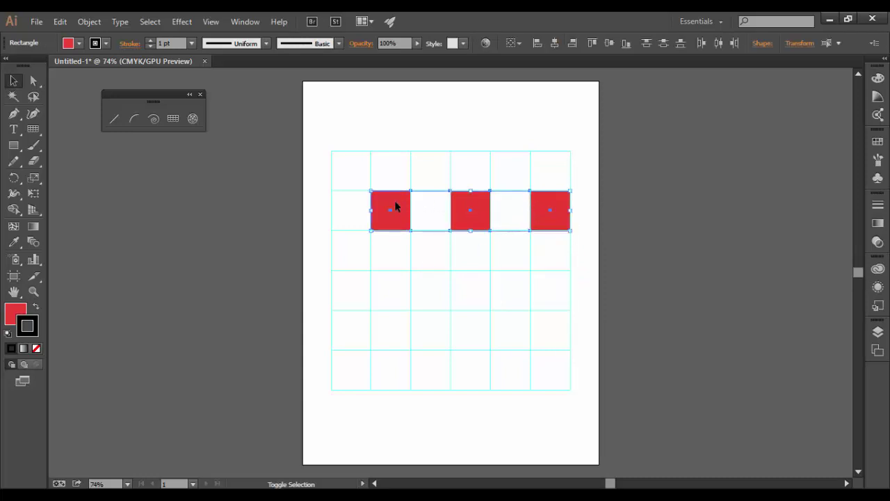
{"action": "left_click", "coordinate": [404, 205]}
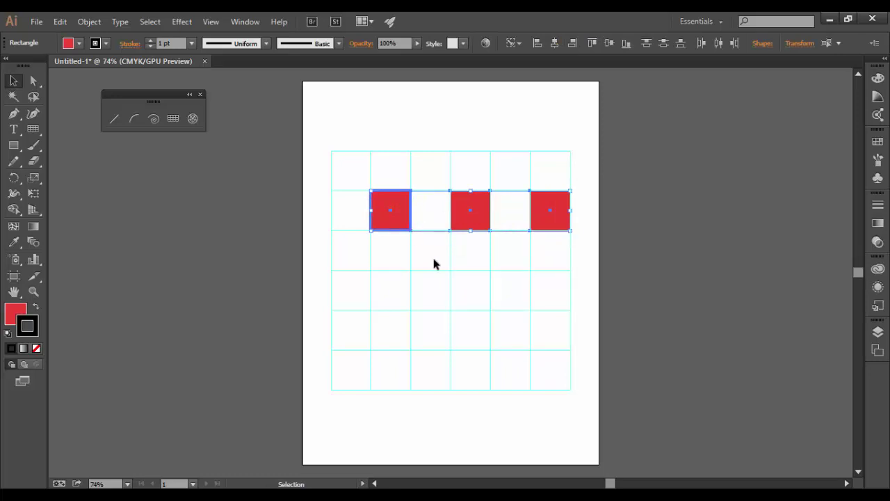
{"action": "left_click", "coordinate": [433, 263]}
{"action": "left_click", "coordinate": [399, 211]}
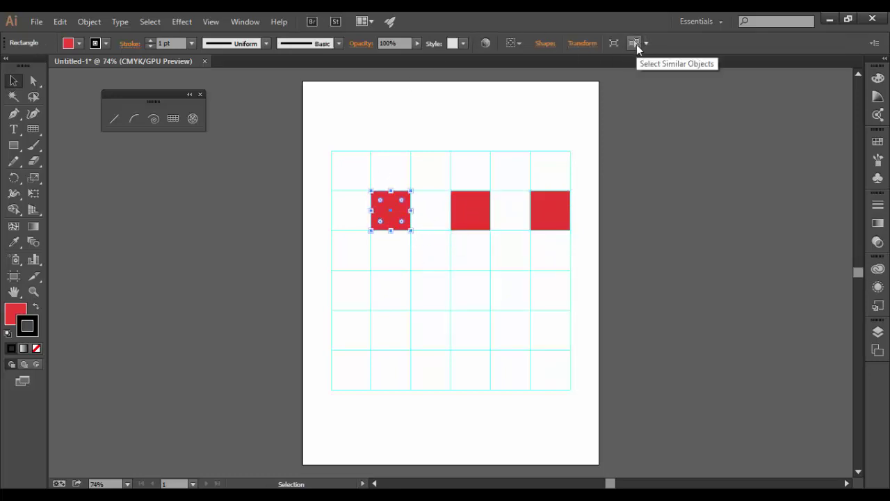
{"action": "left_click", "coordinate": [637, 44]}
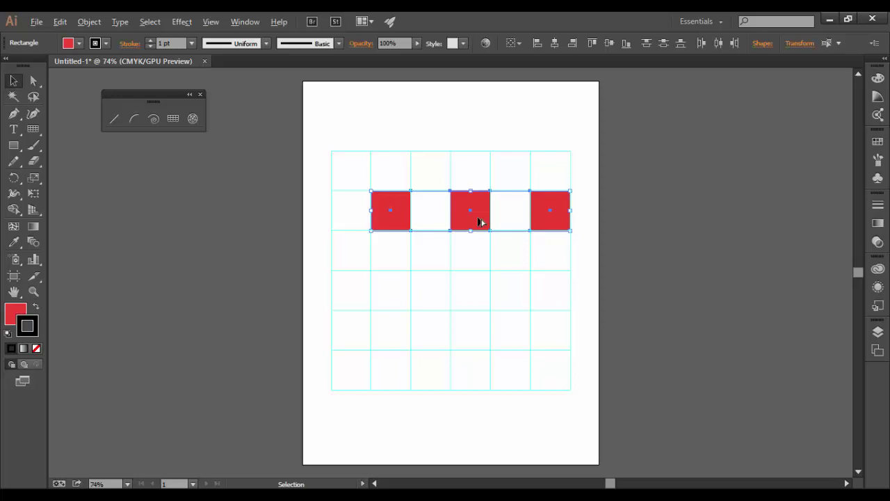
Alt-drag the red row into rows four and six, nudge the bottom copies into their cells, and deselect.
{"action": "left_click_drag", "start_coordinate": [479, 221], "coordinate": [485, 373]}
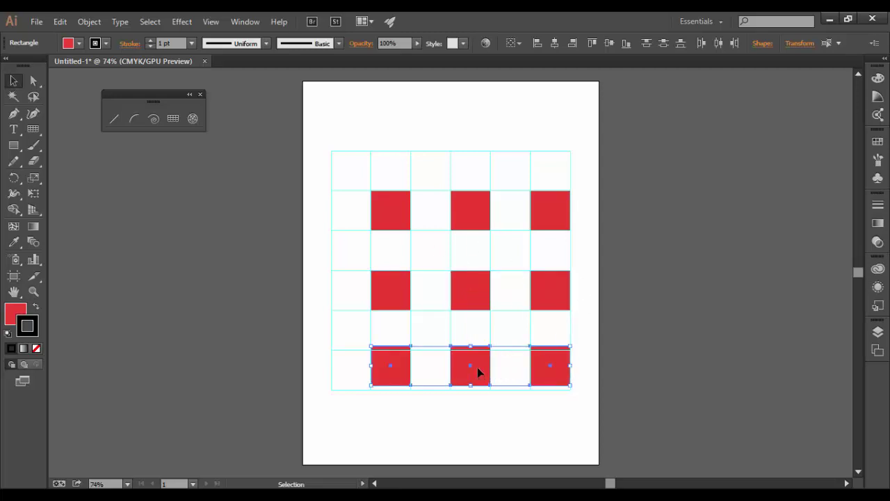
{"action": "left_click_drag", "start_coordinate": [477, 368], "coordinate": [476, 368]}
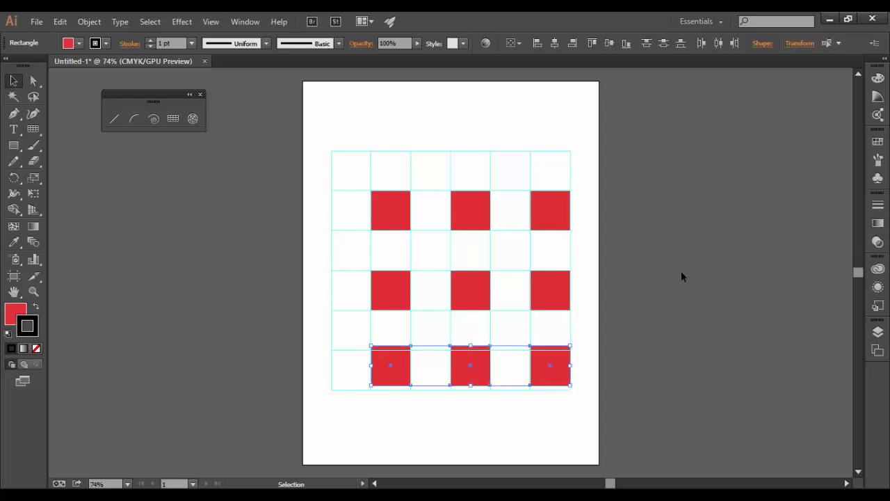
{"action": "key", "text": "Down"}
{"action": "key", "text": "Down"}
{"action": "key", "text": "Down"}
{"action": "key", "text": "Down"}
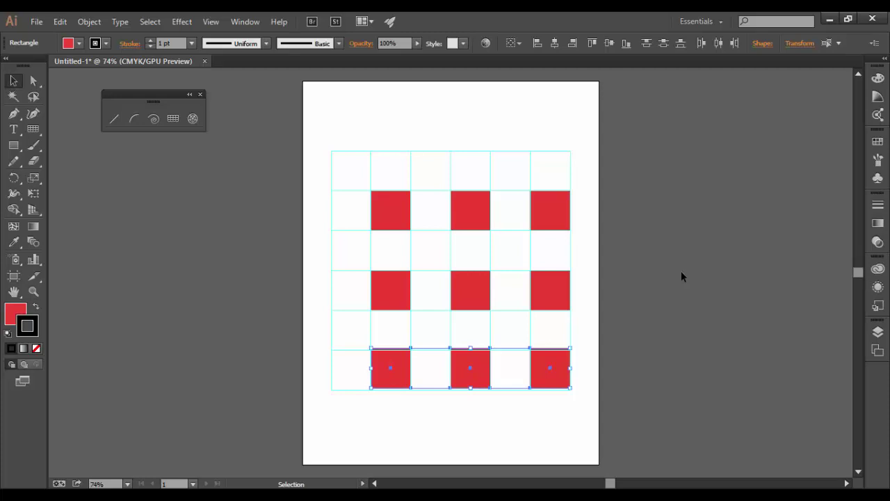
{"action": "key", "text": "Down"}
{"action": "key", "text": "Down"}
{"action": "key", "text": "Down"}
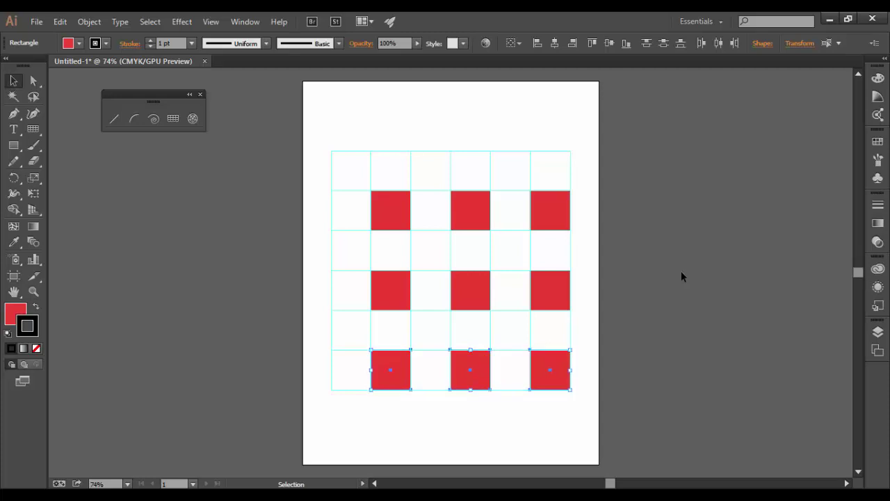
{"action": "left_click", "coordinate": [680, 277]}
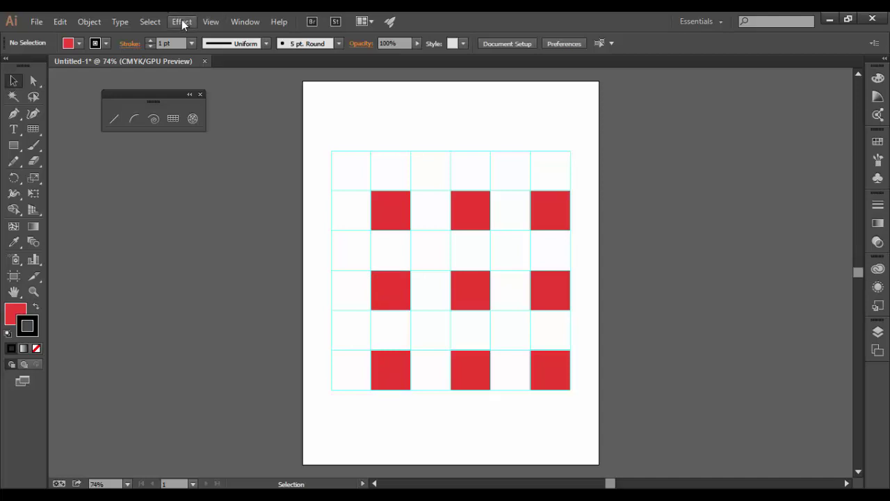
Switch off View > Smart Guides, then Alt-drag a red square copy into the top-left cell.
{"action": "left_click", "coordinate": [203, 23]}
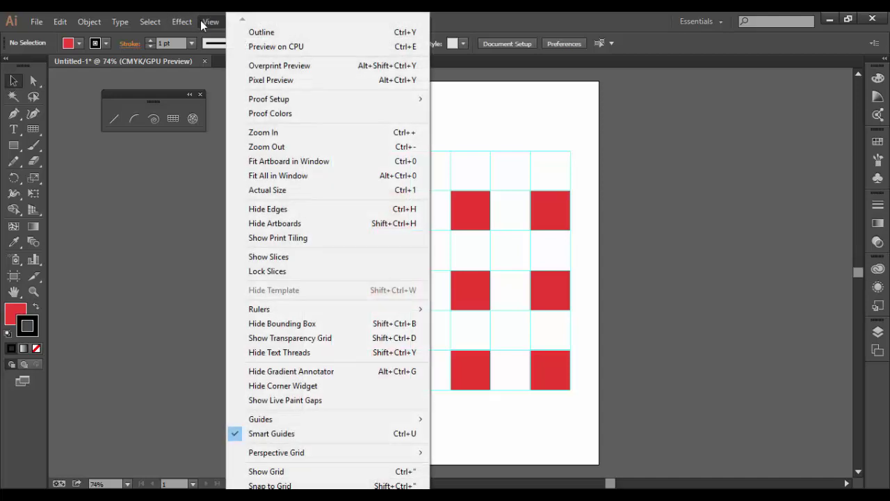
{"action": "left_click", "coordinate": [270, 436]}
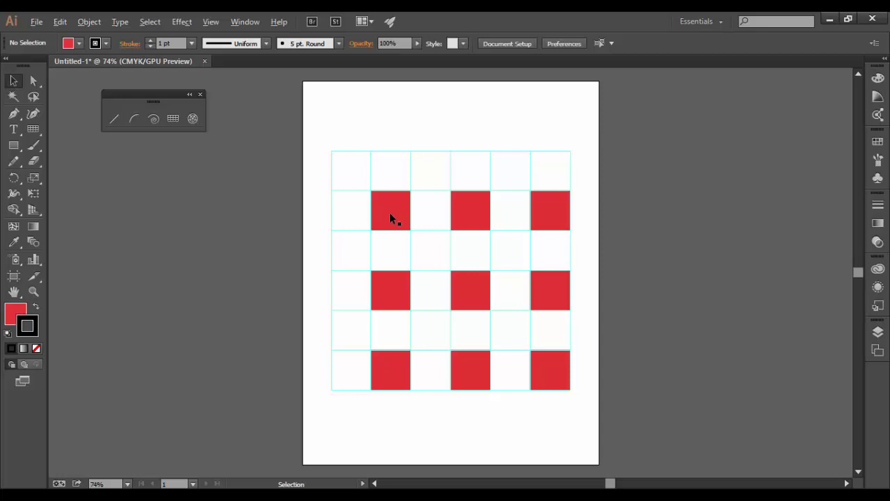
{"action": "left_click_drag", "start_coordinate": [390, 214], "coordinate": [352, 178]}
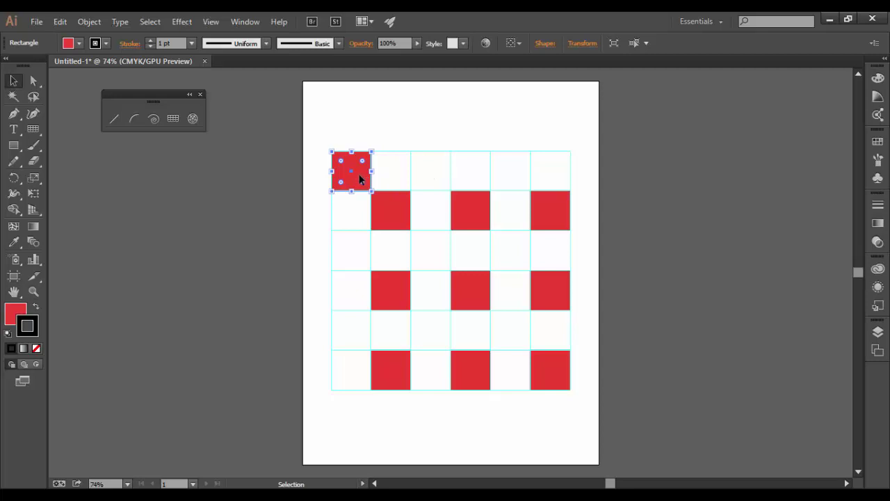
Copy the top-left red square into the third and fifth top-row cells, undoing extra duplicates.
{"action": "left_click_drag", "start_coordinate": [358, 178], "coordinate": [441, 178]}
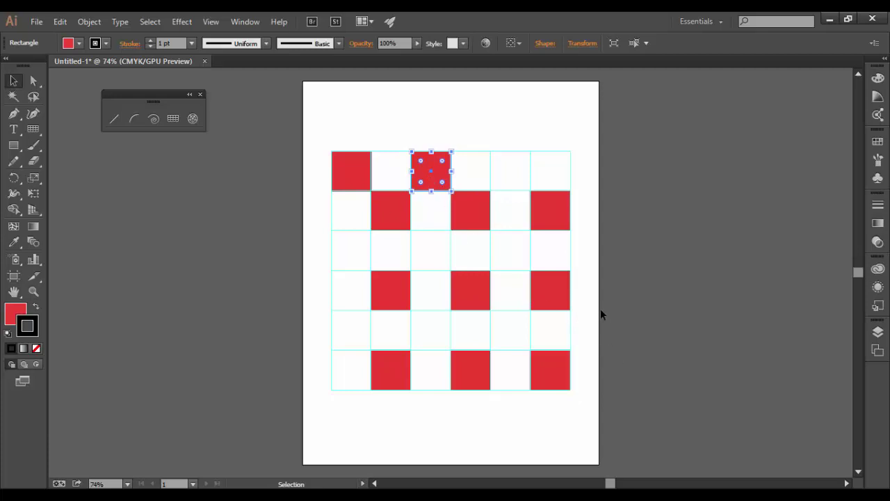
{"action": "key", "text": "ctrl"}
{"action": "key", "text": "ctrl+d"}
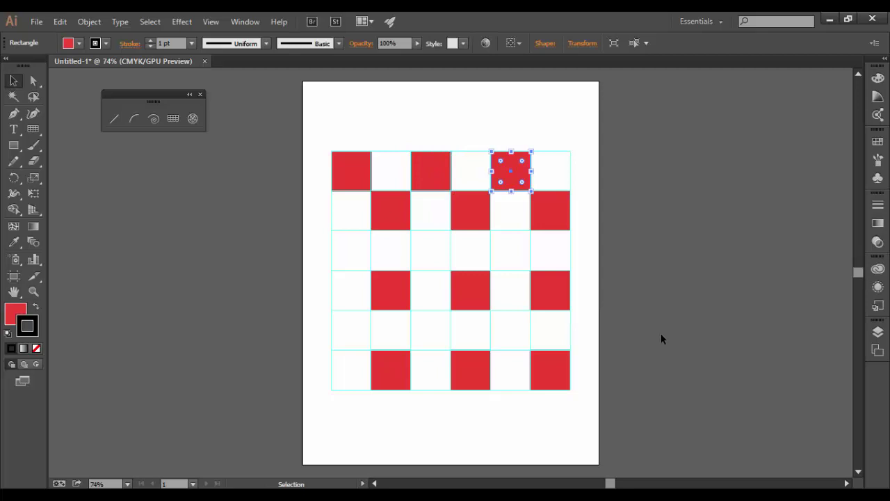
{"action": "key", "text": "ctrl"}
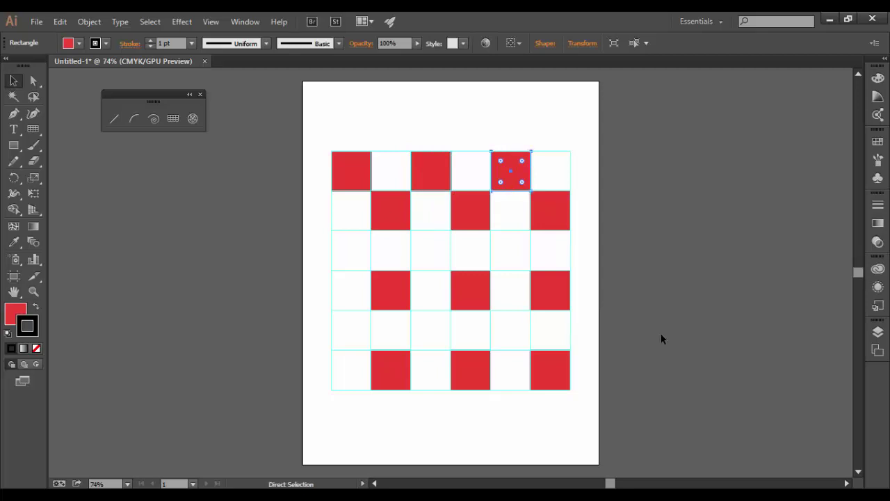
{"action": "key", "text": "ctrl+d"}
{"action": "key", "text": "ctrl+d"}
{"action": "key", "text": "ctrl+d"}
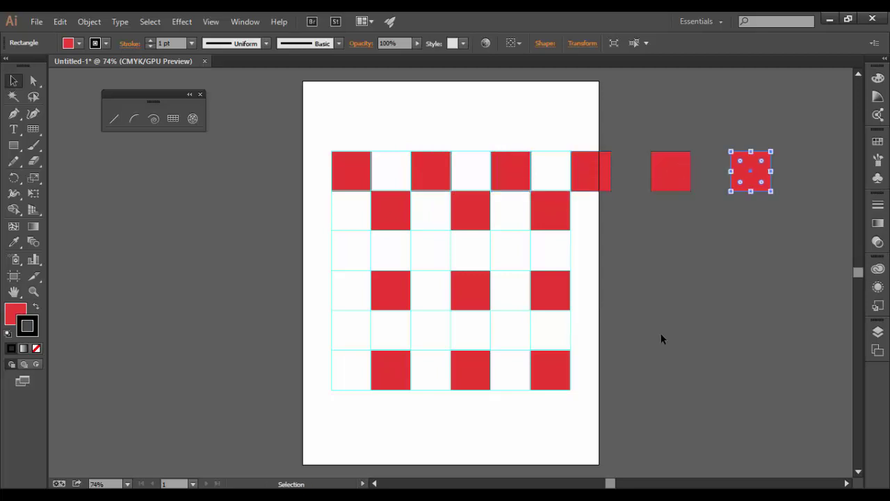
{"action": "key", "text": "ctrl+z"}
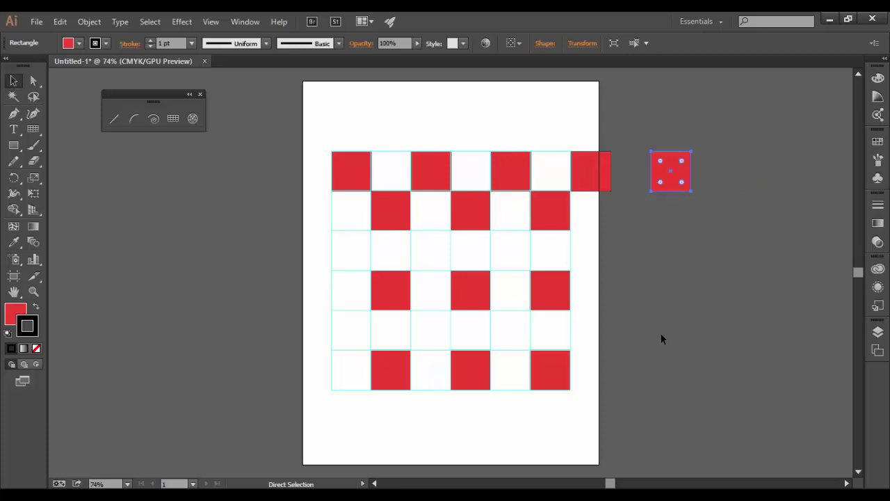
{"action": "key", "text": "ctrl+z"}
{"action": "key", "text": "ctrl+z"}
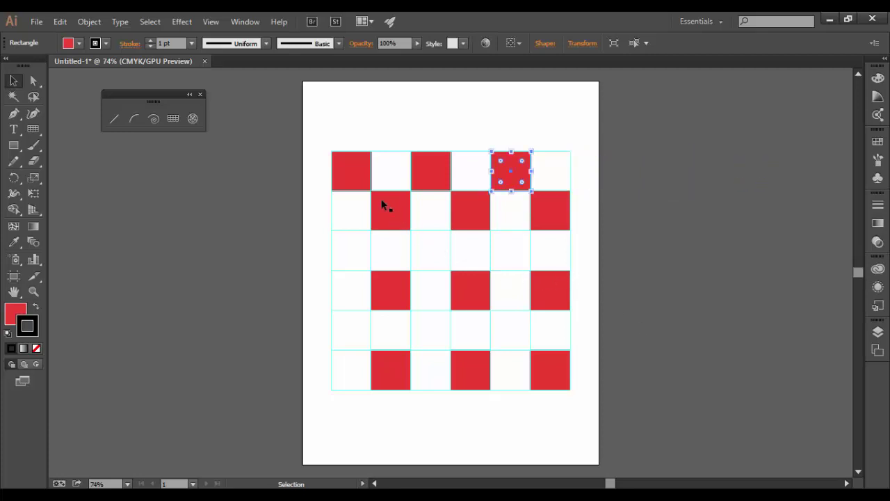
Select the red squares in the first, third and fifth top-row cells together.
{"action": "left_click", "coordinate": [356, 162]}
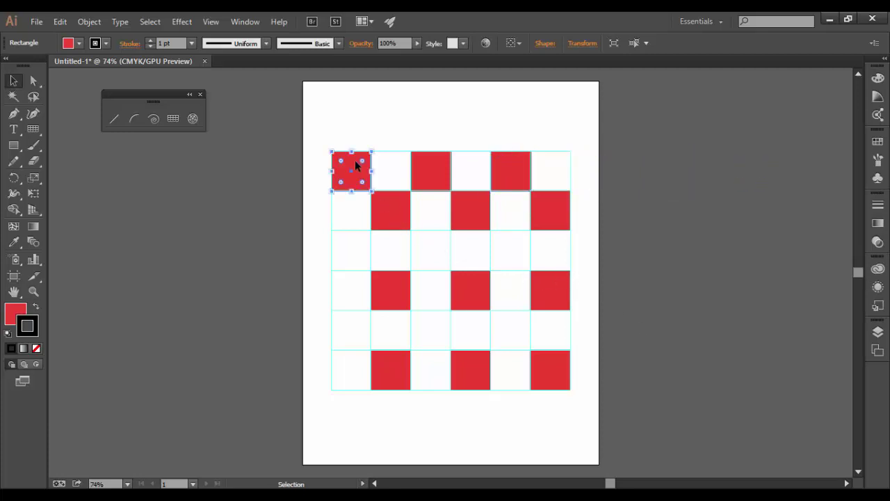
{"action": "left_click", "coordinate": [428, 163], "text": "shift"}
{"action": "left_click", "coordinate": [521, 164], "text": "shift"}
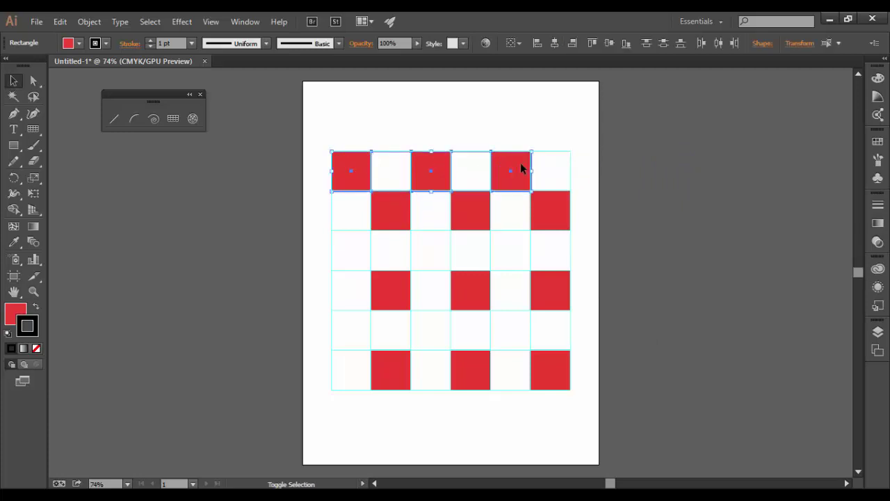
{"action": "left_click", "coordinate": [387, 232]}
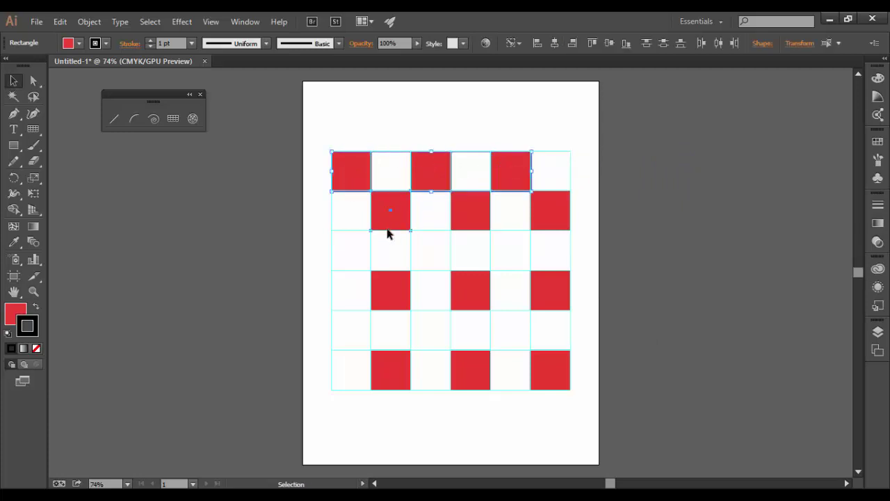
{"action": "left_click", "coordinate": [367, 178]}
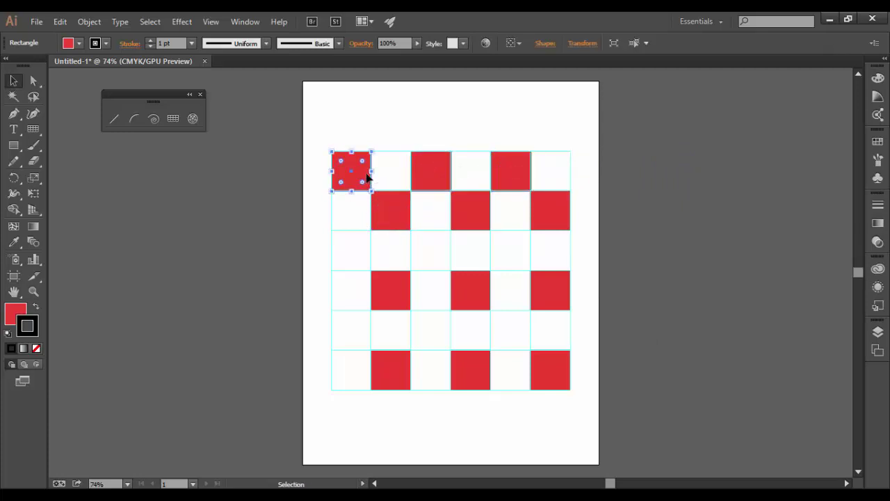
{"action": "left_click", "coordinate": [637, 43]}
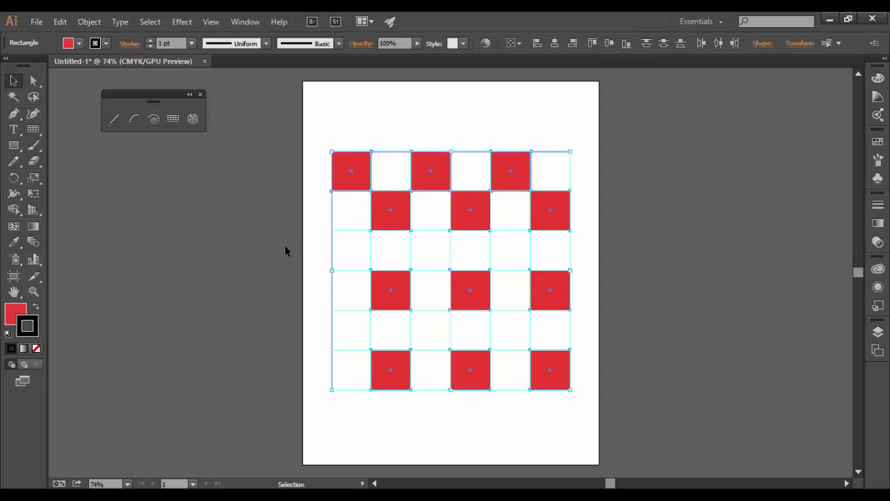
{"action": "left_click", "coordinate": [306, 211]}
{"action": "left_click", "coordinate": [357, 157]}
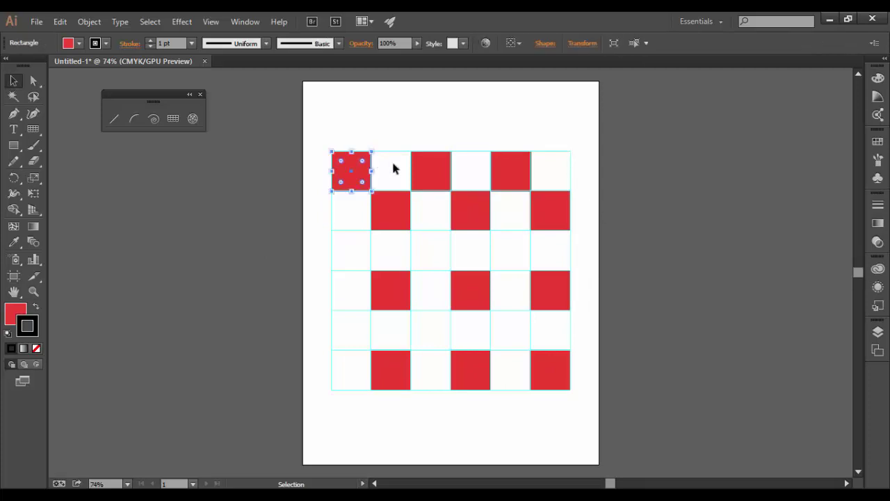
{"action": "left_click", "coordinate": [441, 165], "text": "shift"}
{"action": "left_click", "coordinate": [505, 171], "text": "shift"}
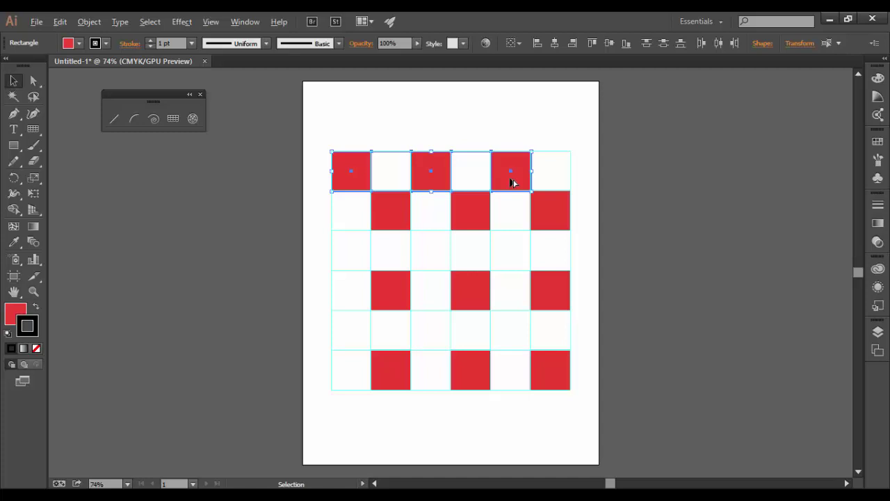
Duplicate the three top-row squares down into rows three and five, then deselect.
{"action": "left_click_drag", "start_coordinate": [511, 182], "coordinate": [508, 257]}
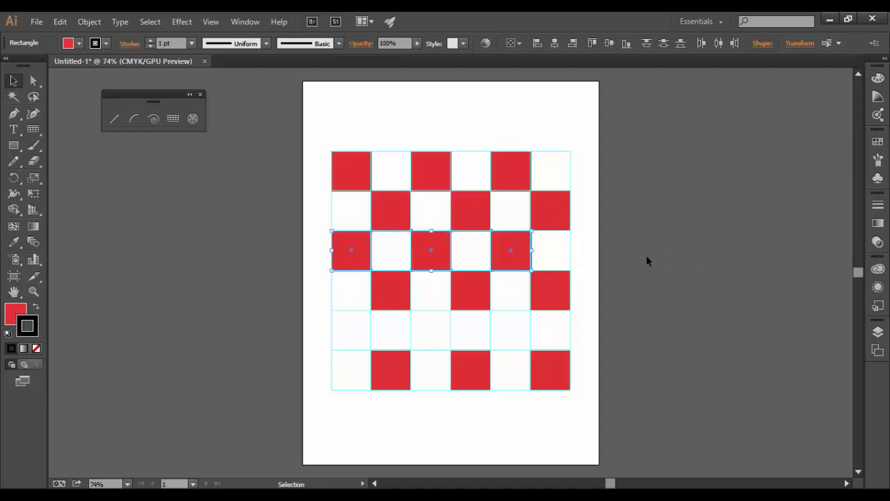
{"action": "key", "text": "a"}
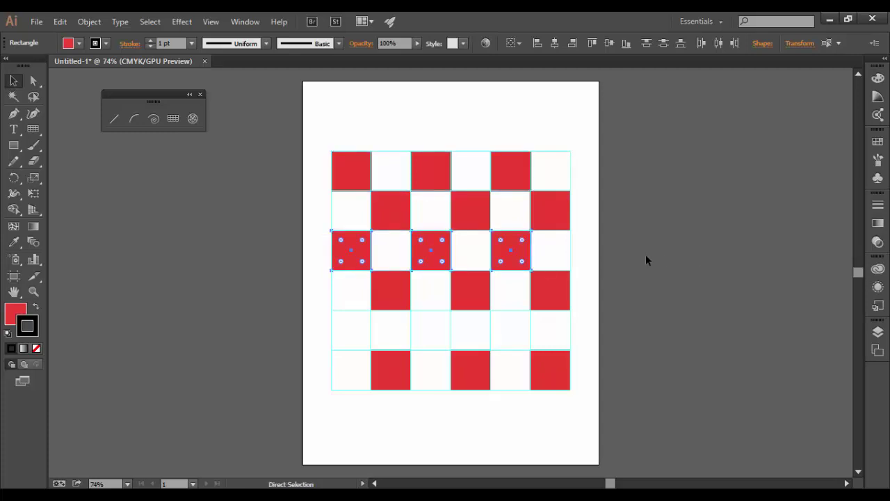
{"action": "key", "text": "ctrl+d"}
{"action": "key", "text": "v"}
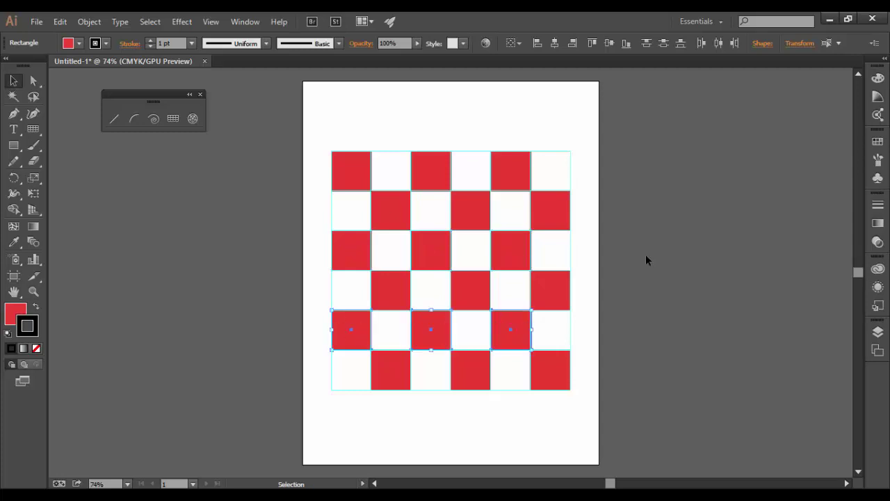
{"action": "left_click", "coordinate": [664, 299]}
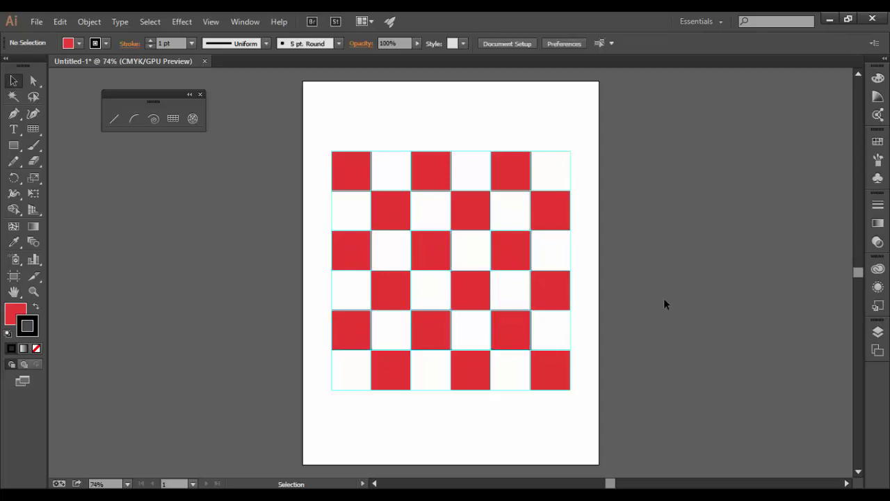